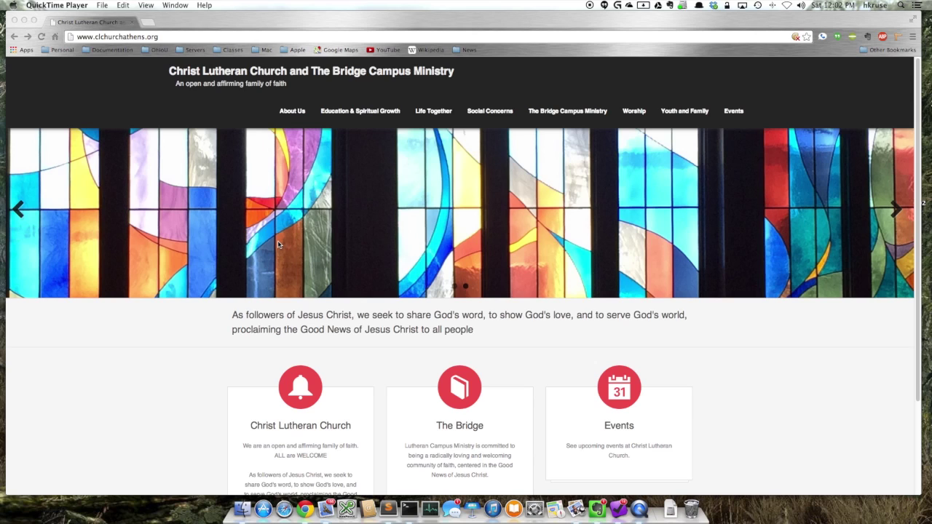
- Append /wp-admin to the church site's URL to reach the WordPress login page
left_click(178, 36)
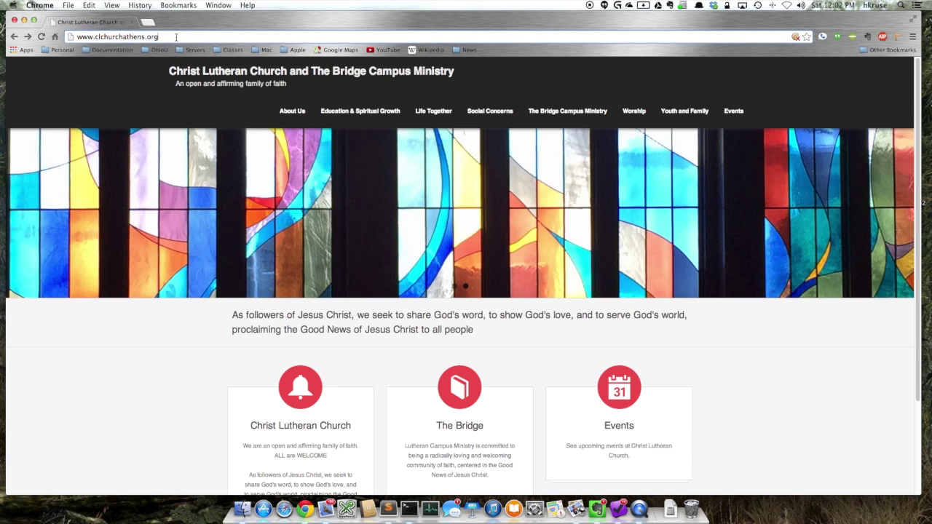
type("/")
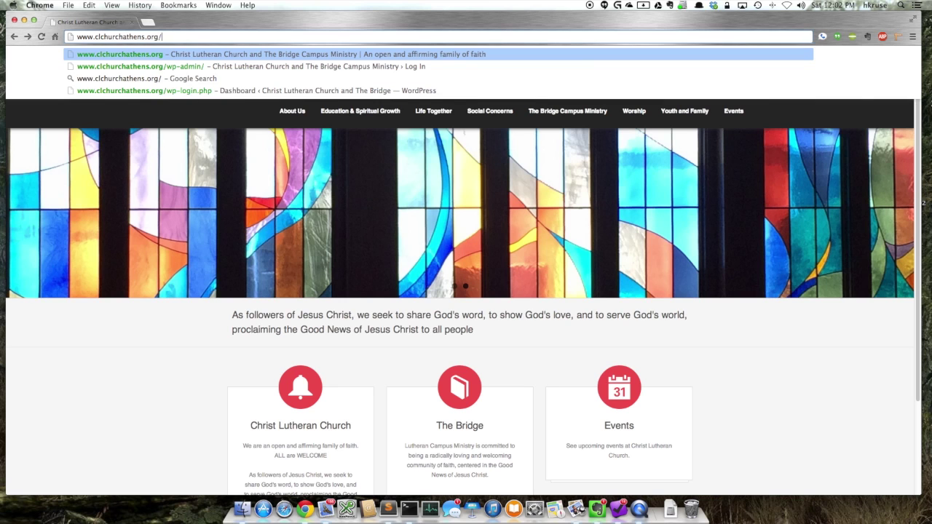
type("wp-admin")
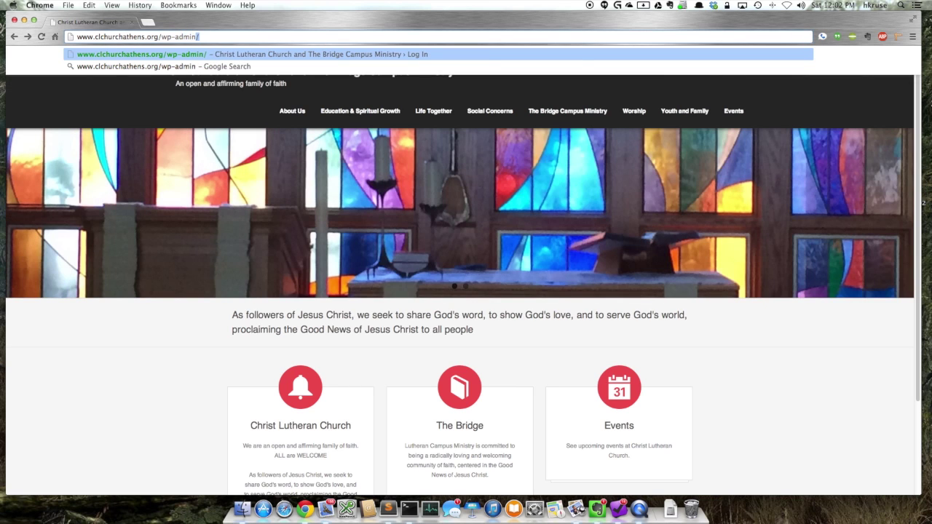
key("Return")
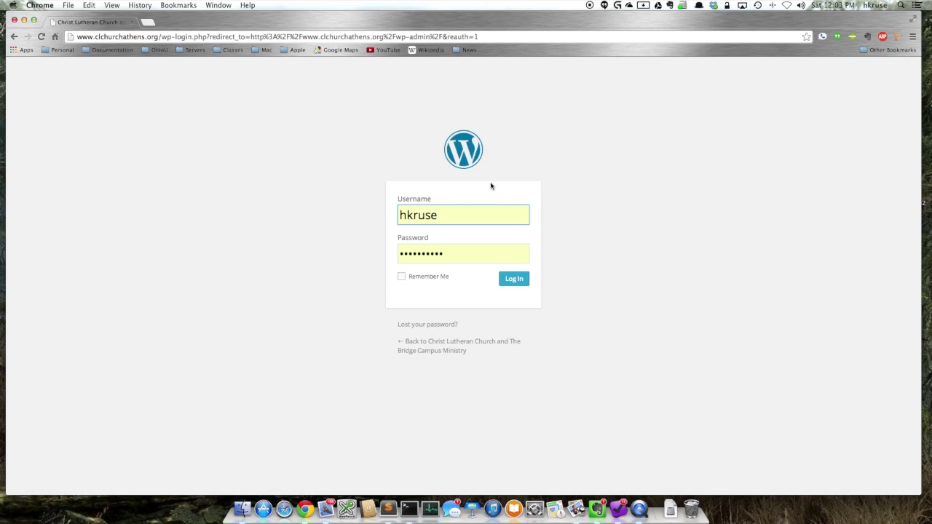
- Log in with the prefilled credentials and open the All Pages list
left_click(514, 283)
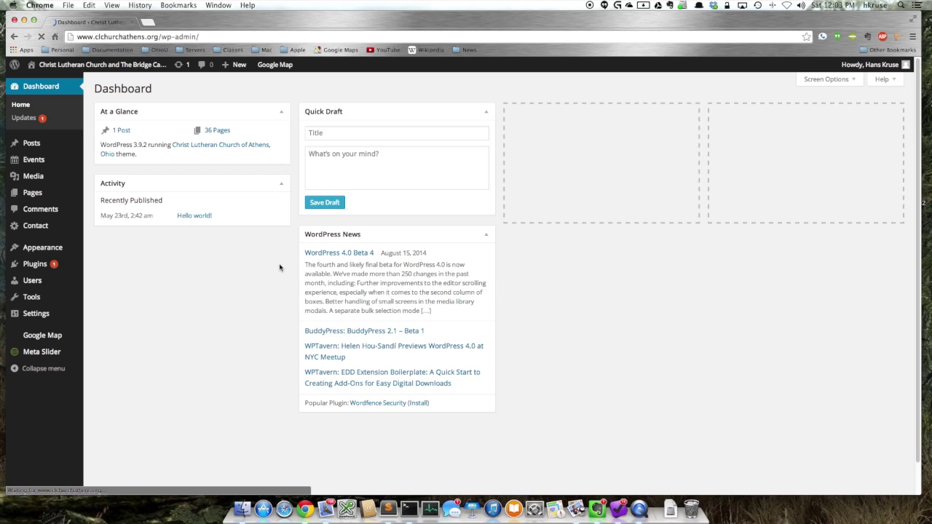
mouse_move(32, 193)
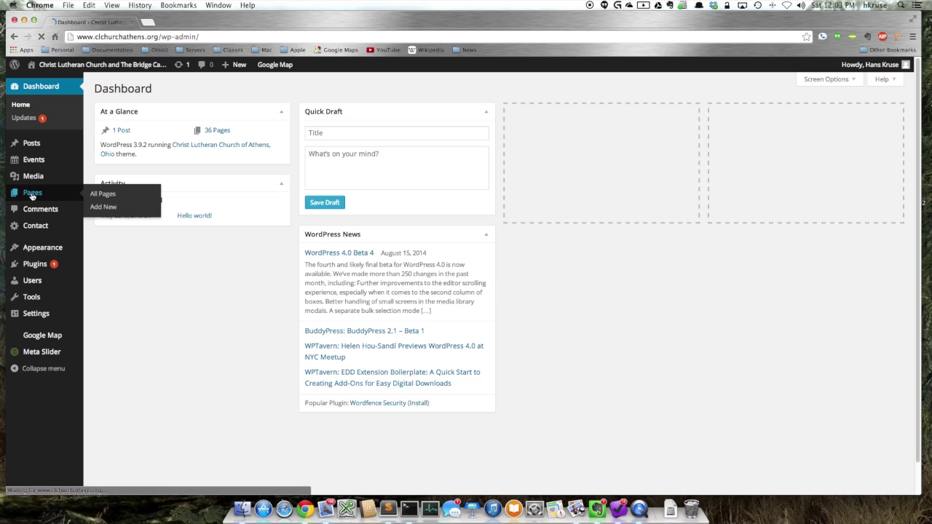
left_click(32, 194)
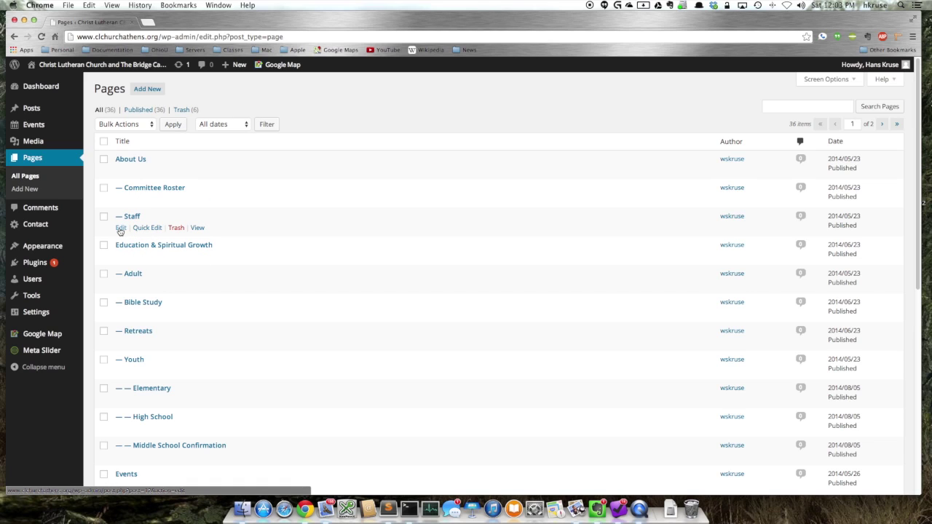
- Open the Staff page in the editor and scroll through its staff photos and text
left_click(120, 228)
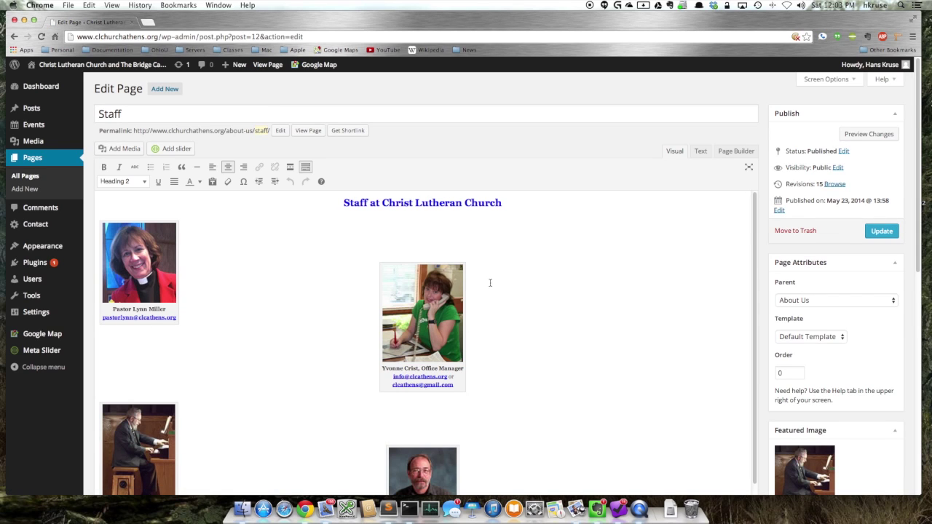
scroll(490, 283, "down", 5)
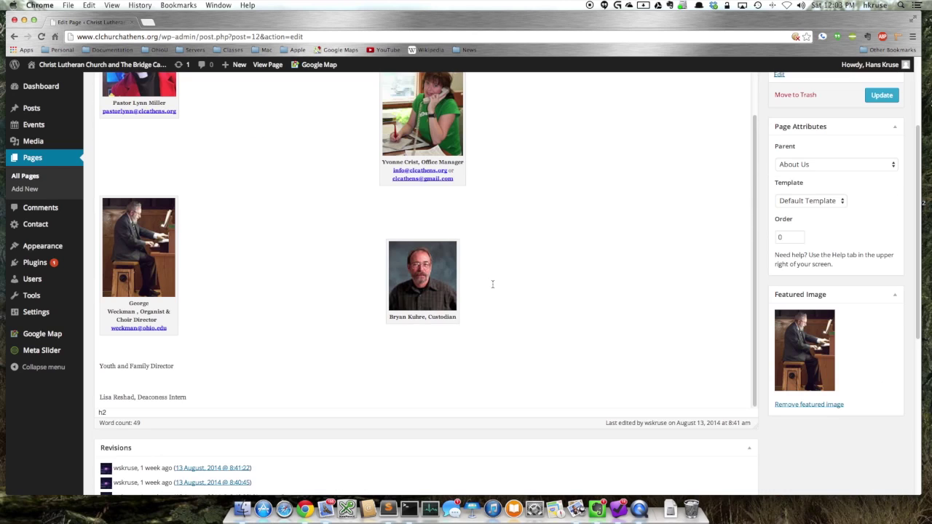
scroll(493, 288, "down", 1)
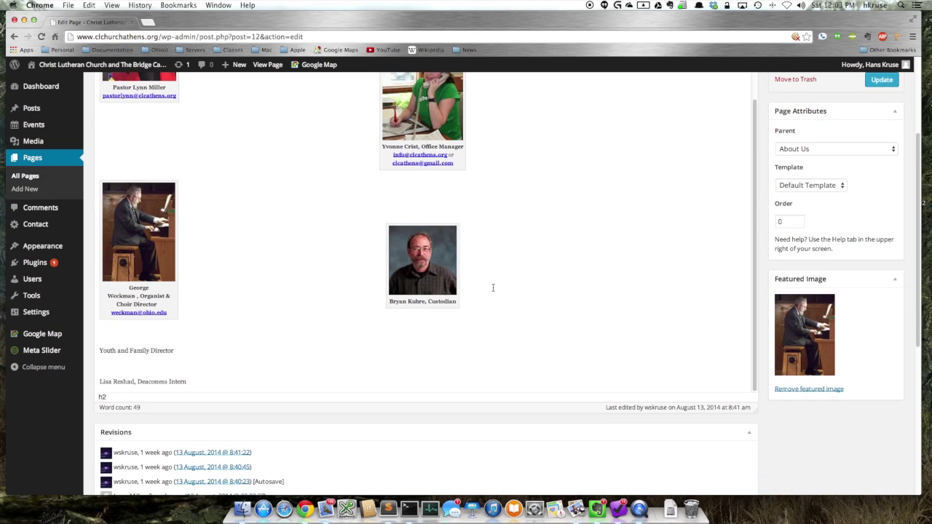
scroll(493, 287, "up", 6)
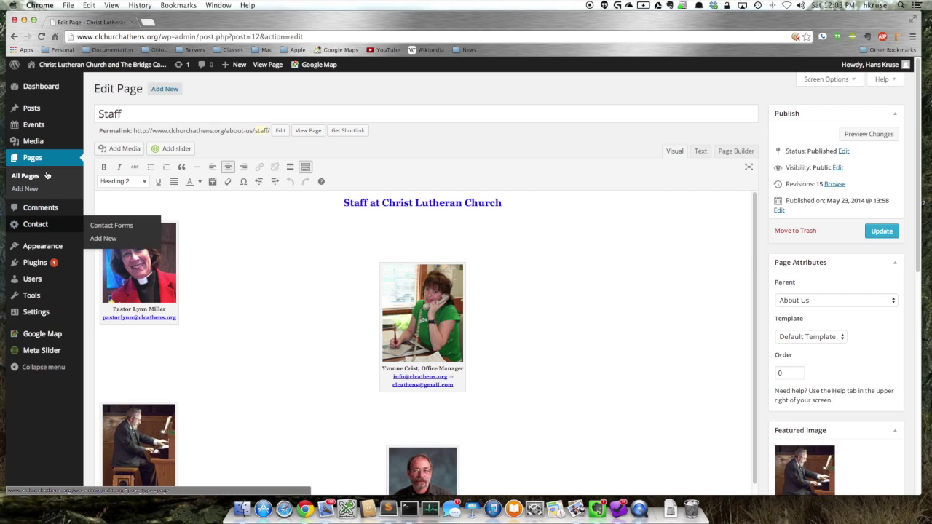
- Visit the live church site, go to Worship > Puppets, and open it via Edit Page
mouse_move(80, 66)
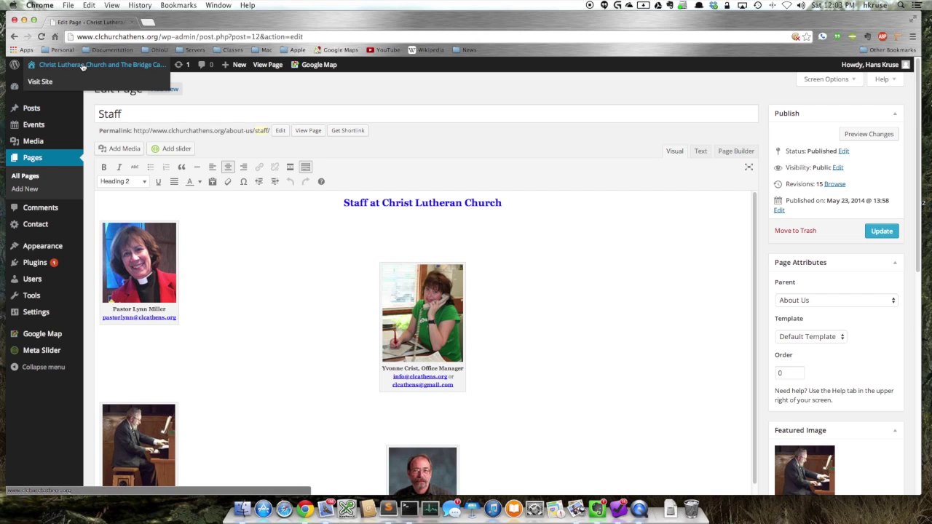
left_click(80, 65)
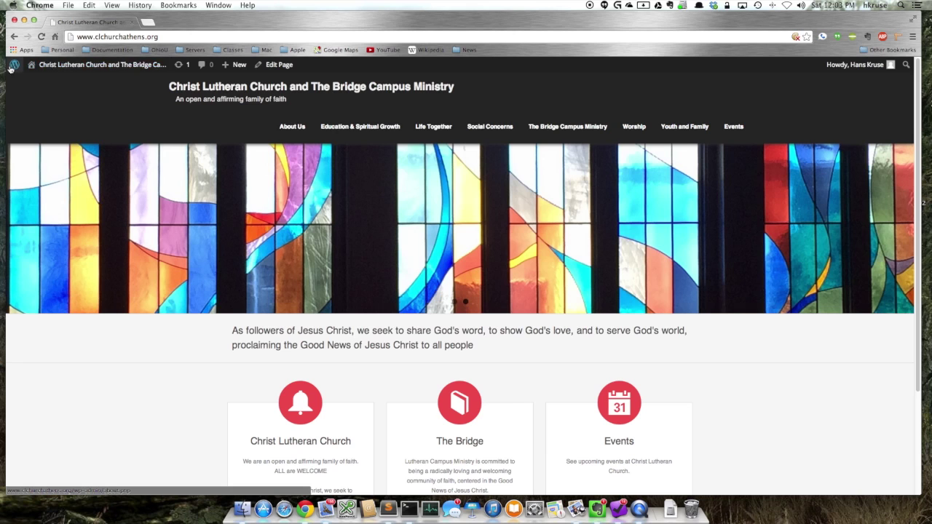
mouse_move(863, 75)
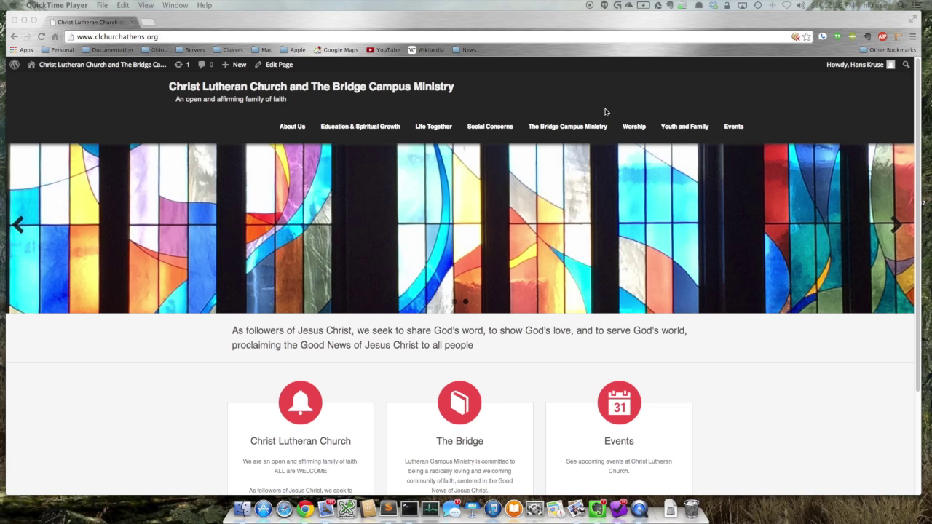
left_click(538, 28)
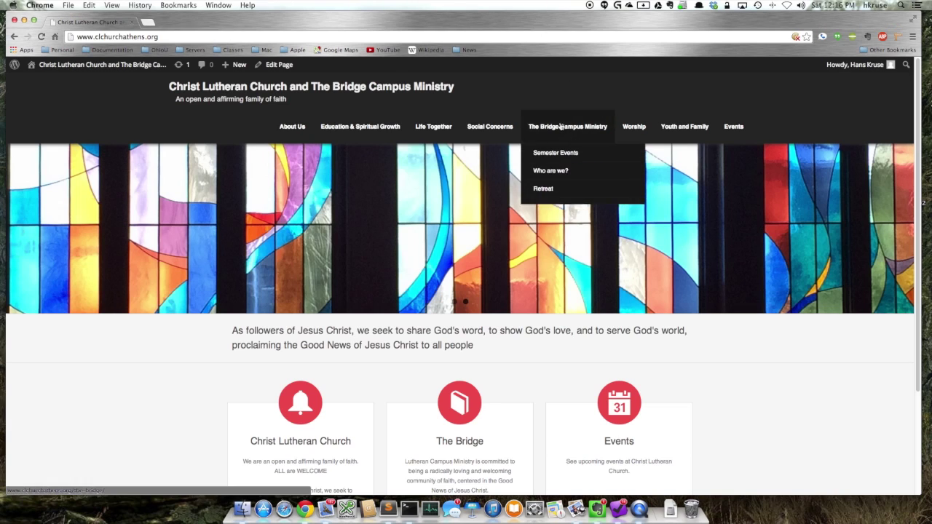
mouse_move(630, 127)
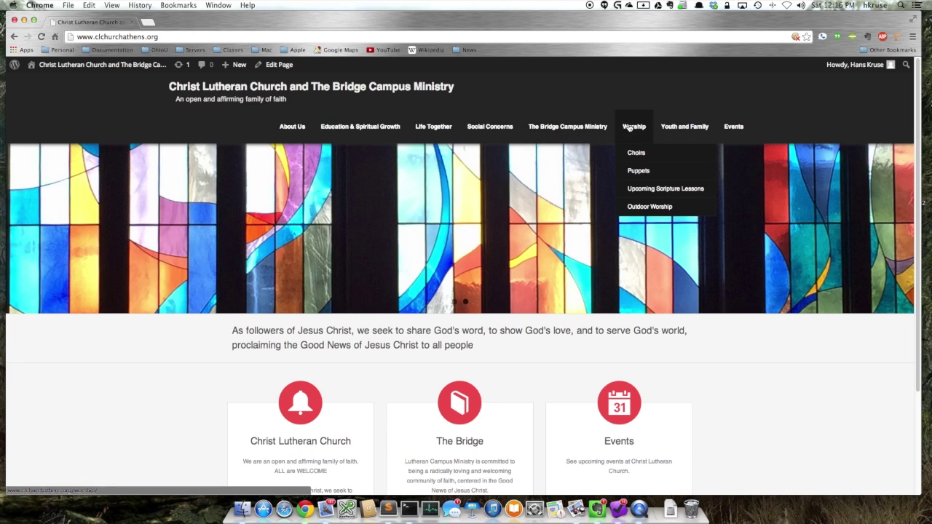
left_click(636, 171)
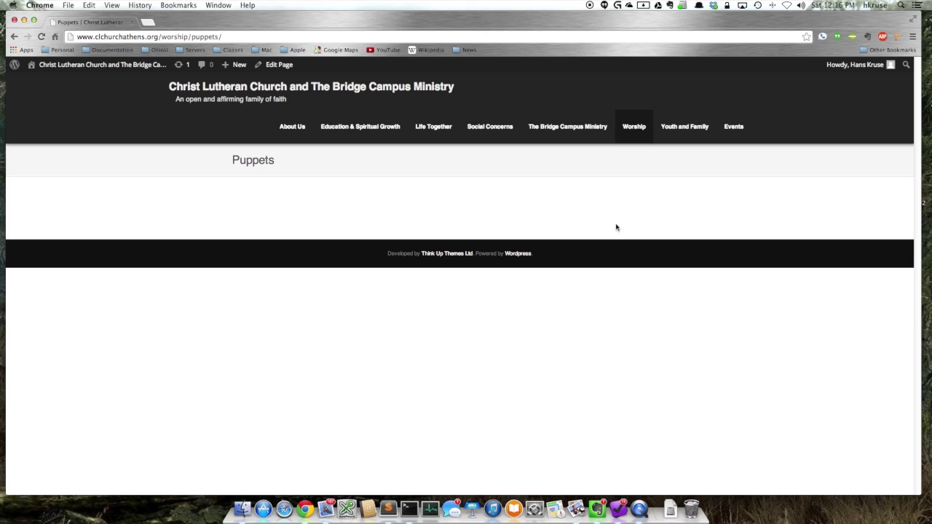
left_click(274, 66)
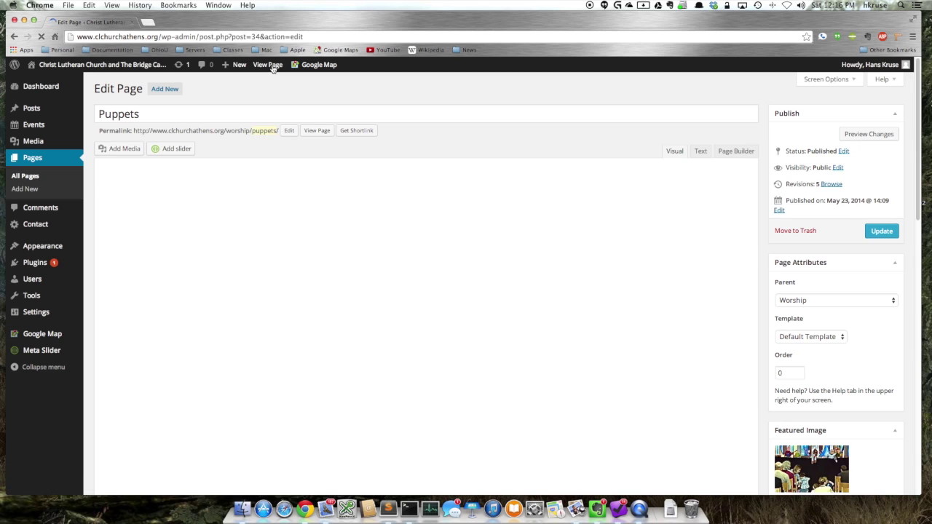
- Set the empty body line to Paragraph format and paste the two puppet-ministry paragraphs
left_click(244, 332)
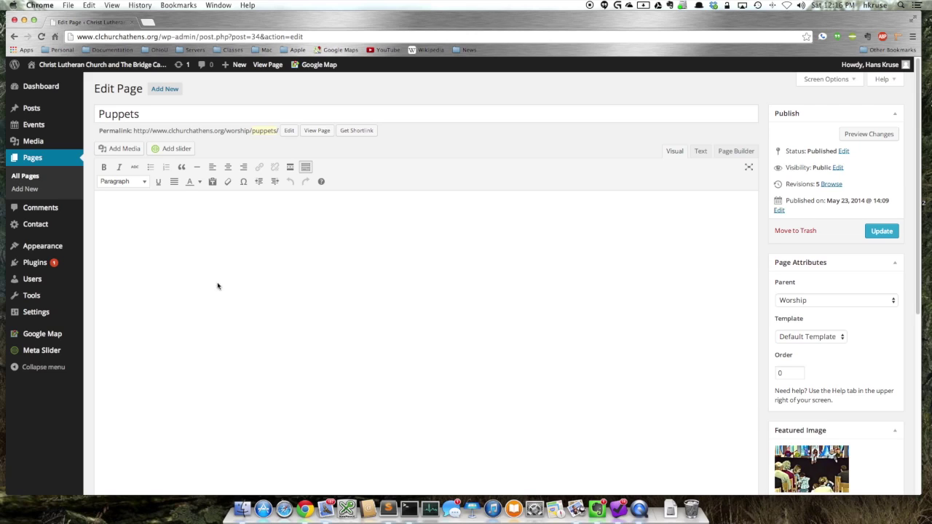
key("BackSpace")
left_click(144, 182)
left_click(140, 199)
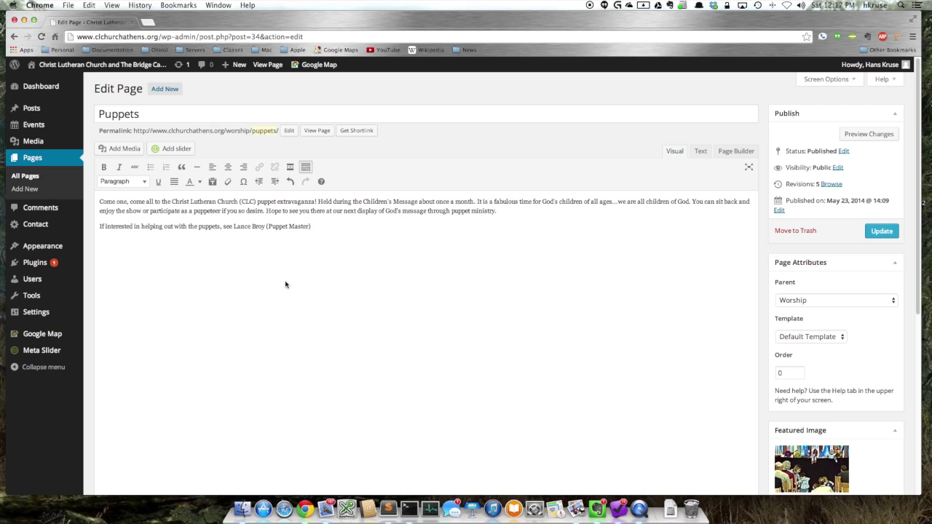
- Split the opening sentence before 'Held' onto its own line and make it Heading 2
left_click(319, 201)
key("Return")
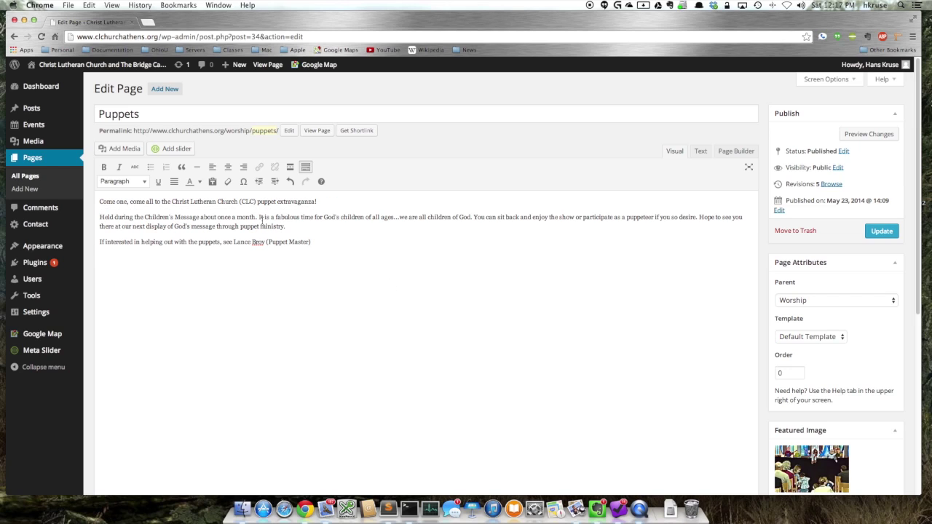
left_click(257, 203)
left_click(144, 183)
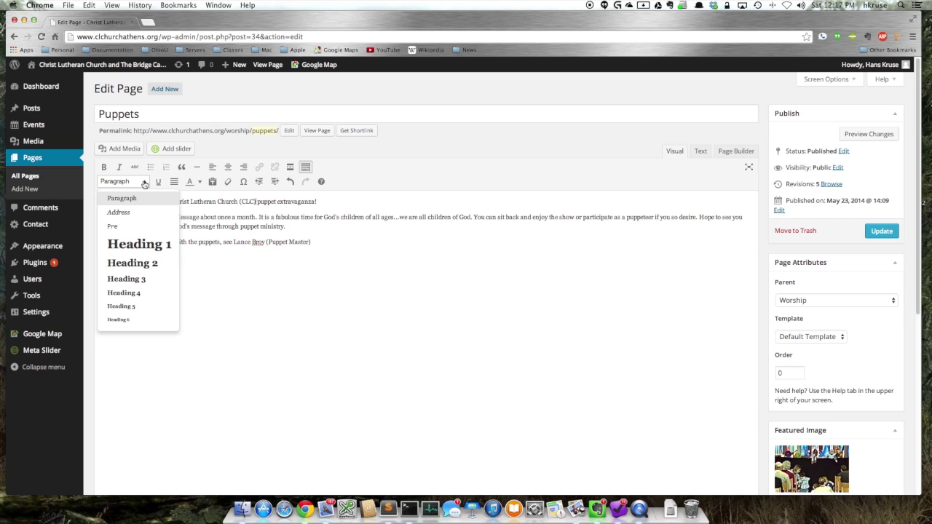
left_click(138, 267)
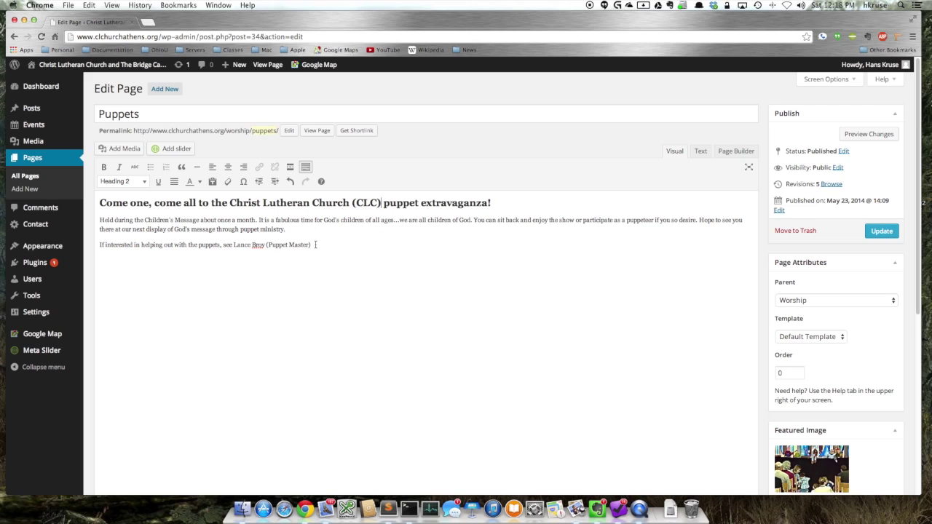
- Join the helping-out line onto the paragraph above, then separate it again
left_click(322, 244)
key("Delete")
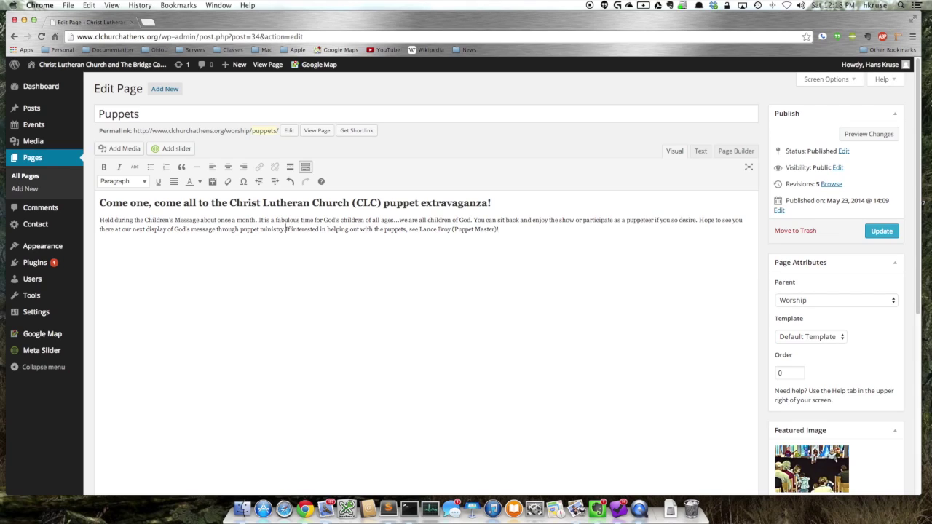
key("Return")
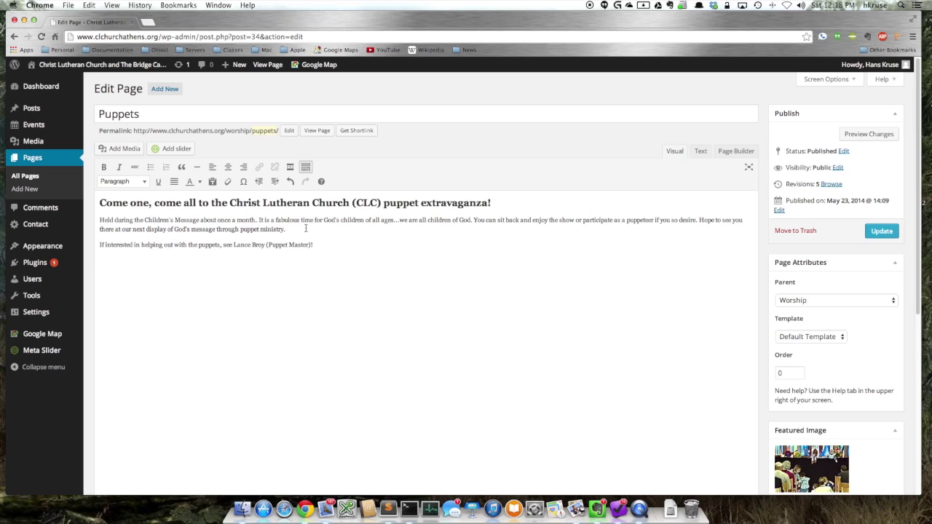
- Put 'You can sit back…' on a new line and italicize the helping-out line
left_click(474, 219)
key("shift+Return")
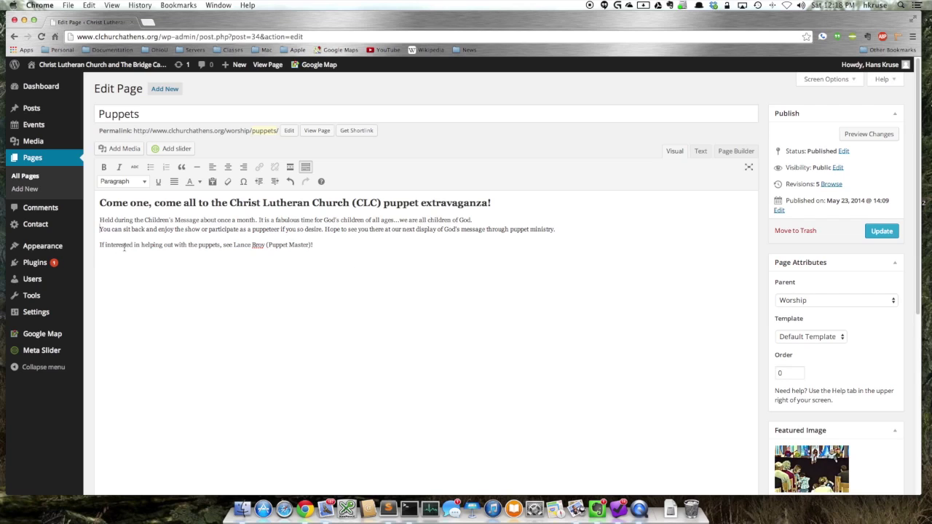
left_click_drag(100, 245, 323, 249)
left_click(118, 167)
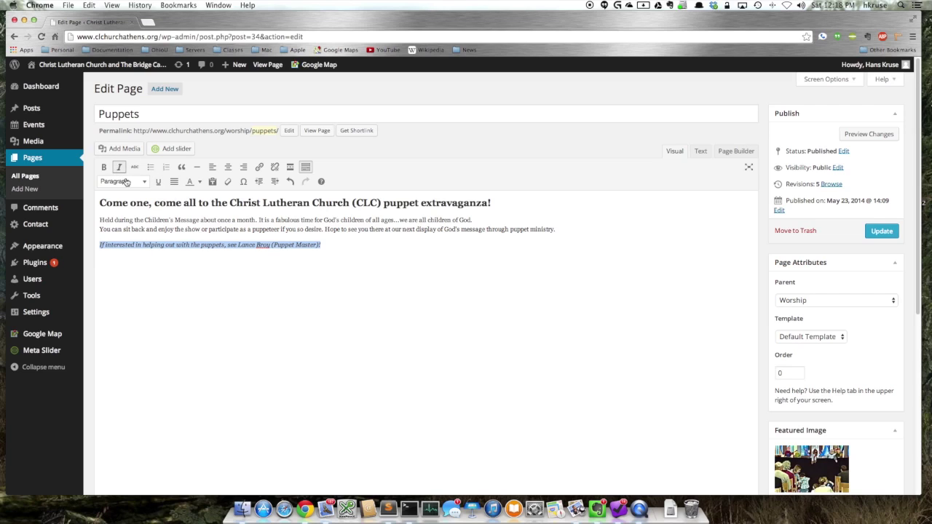
left_click(188, 311)
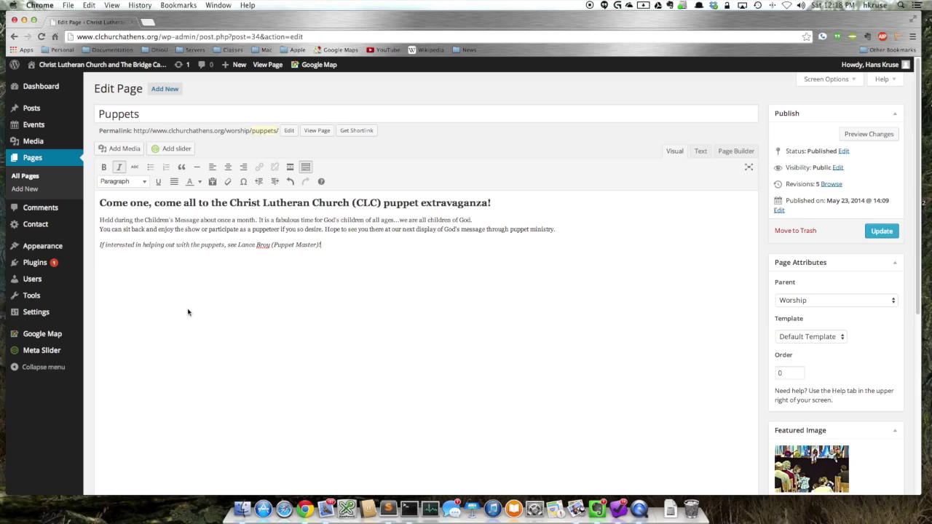
left_click(201, 182)
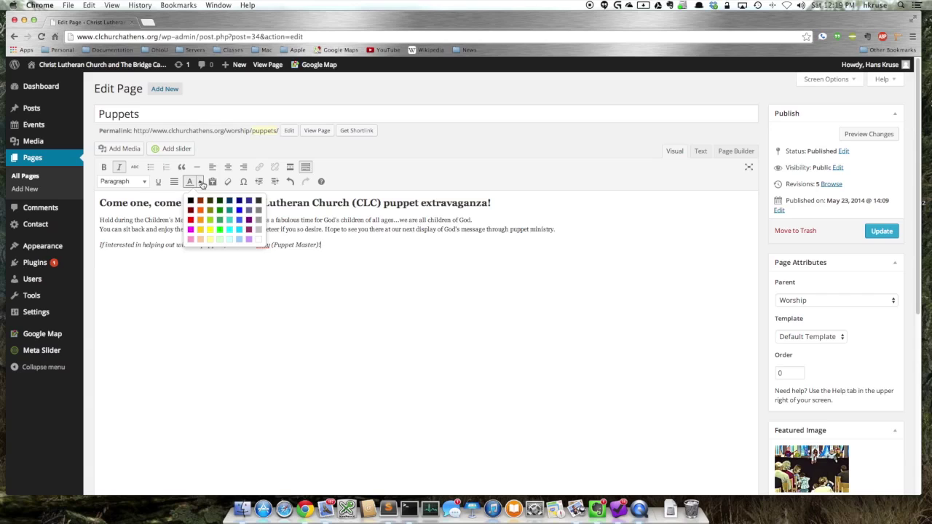
- Select the 'puppet extravaganza!' heading and give it the olive green text colour
left_click(335, 290)
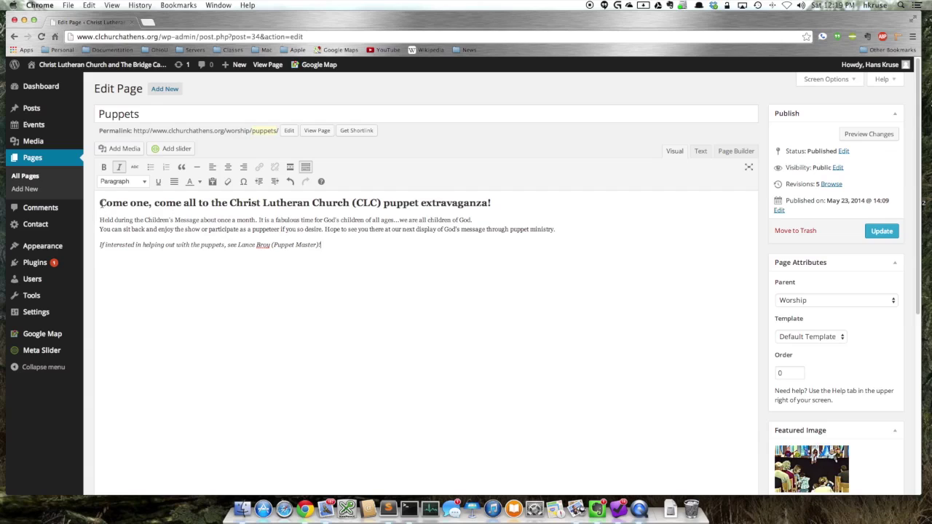
left_click_drag(99, 202, 531, 202)
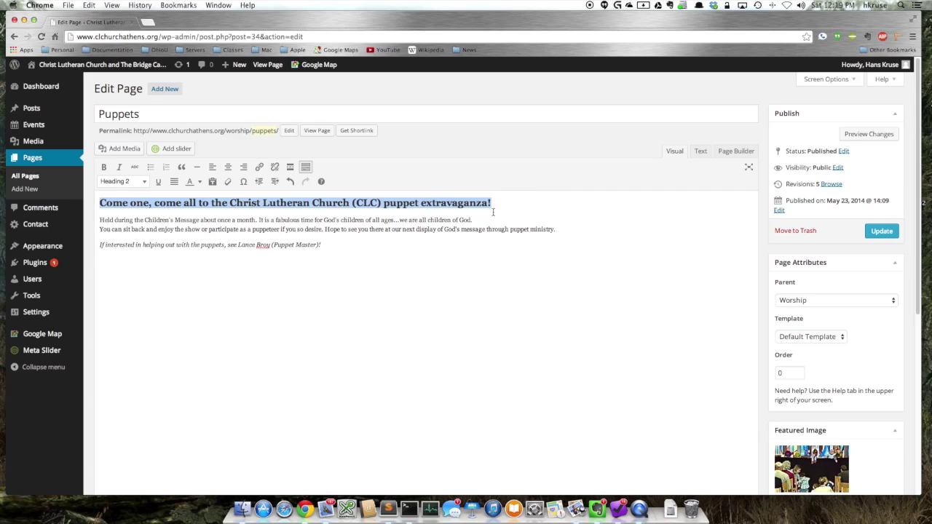
left_click(200, 182)
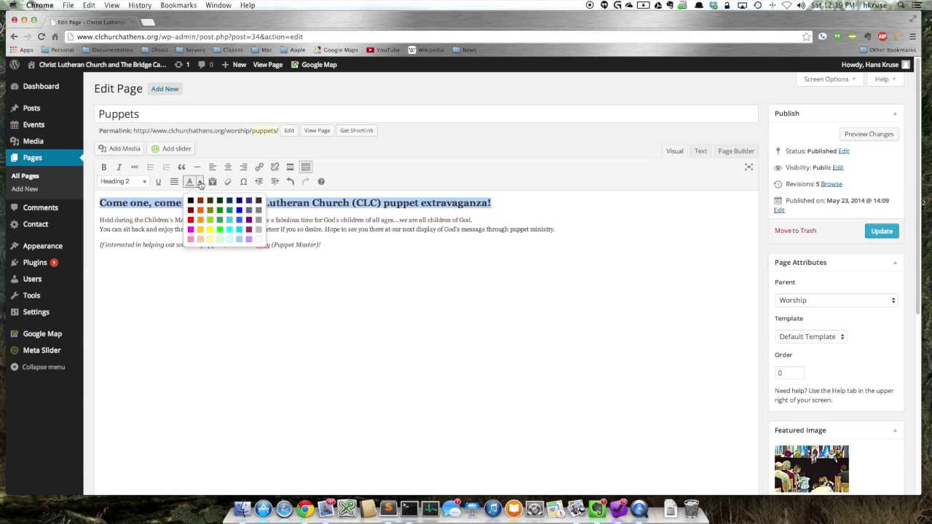
left_click(211, 210)
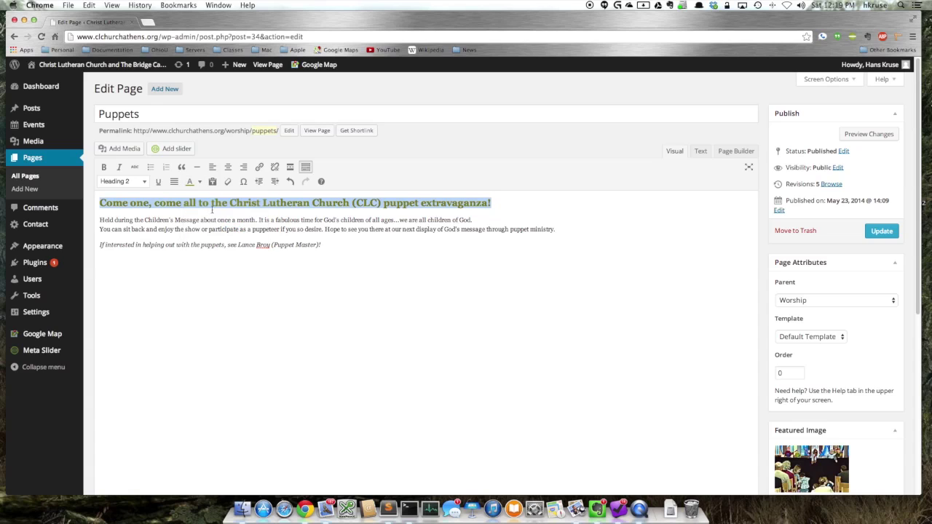
left_click(379, 269)
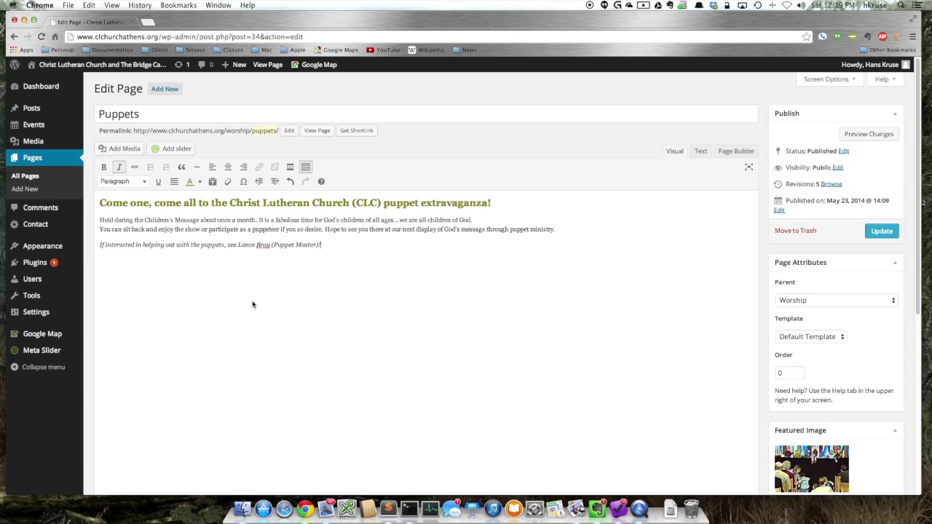
left_click(867, 135)
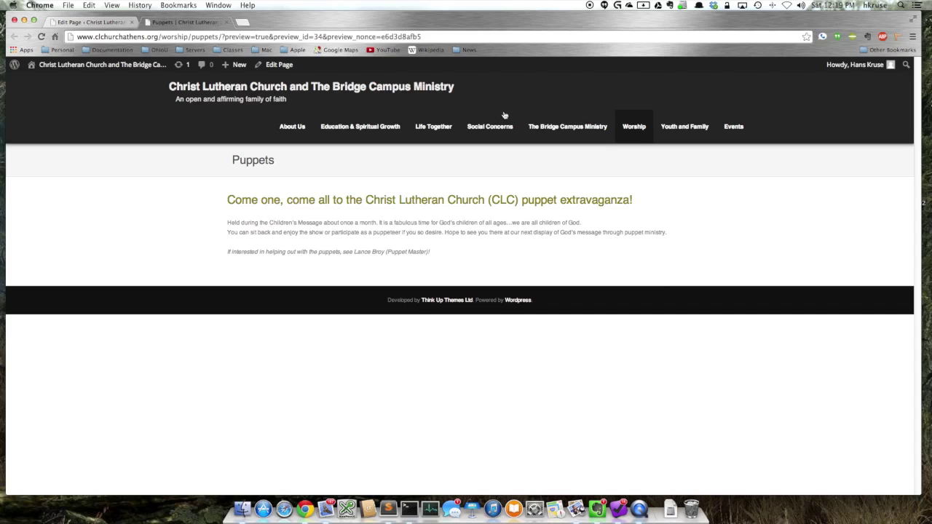
left_click(224, 23)
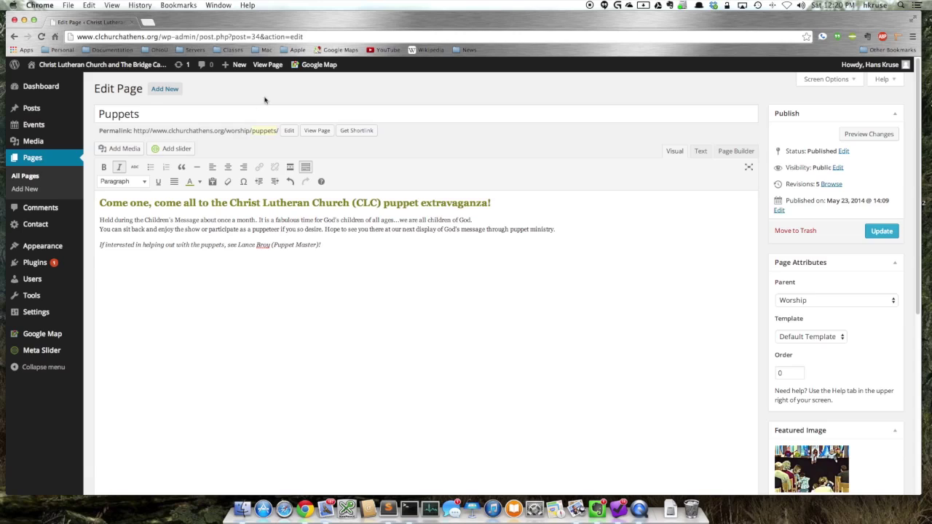
- Update the Puppets page and view the live published version
left_click(882, 232)
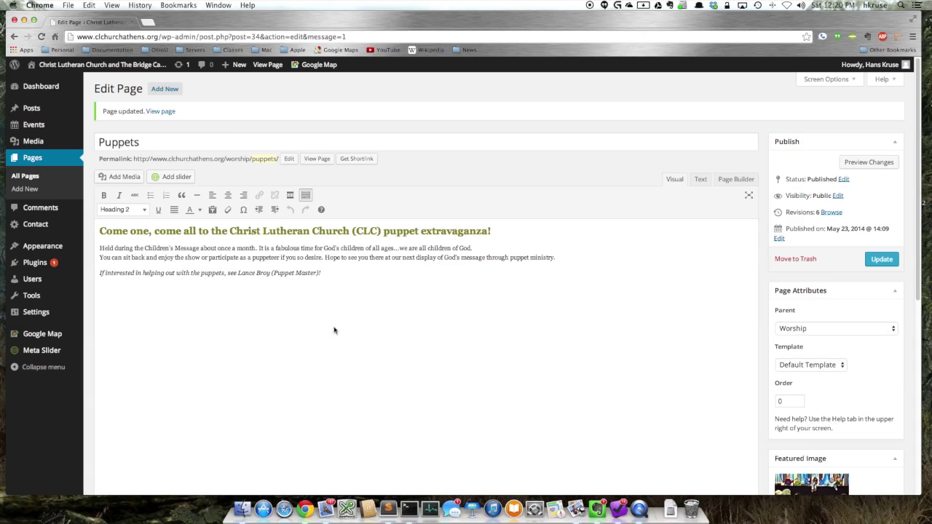
left_click(310, 158)
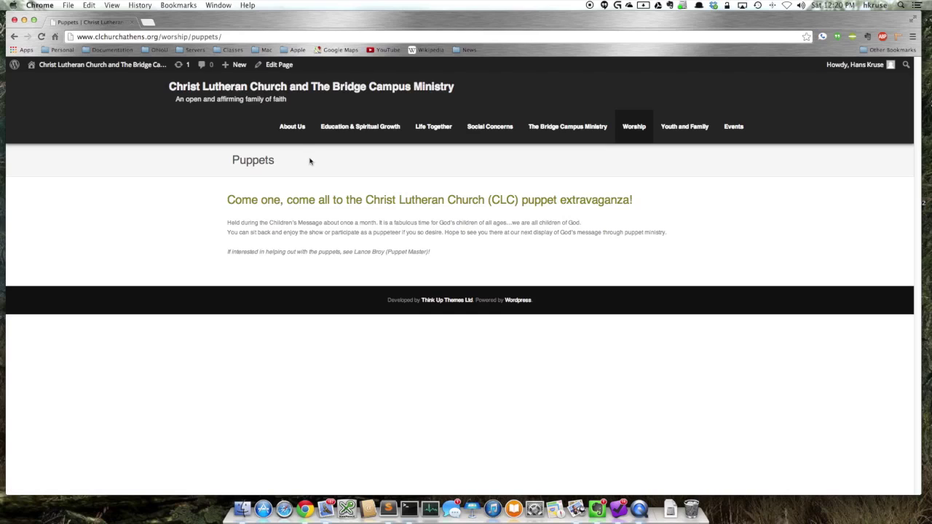